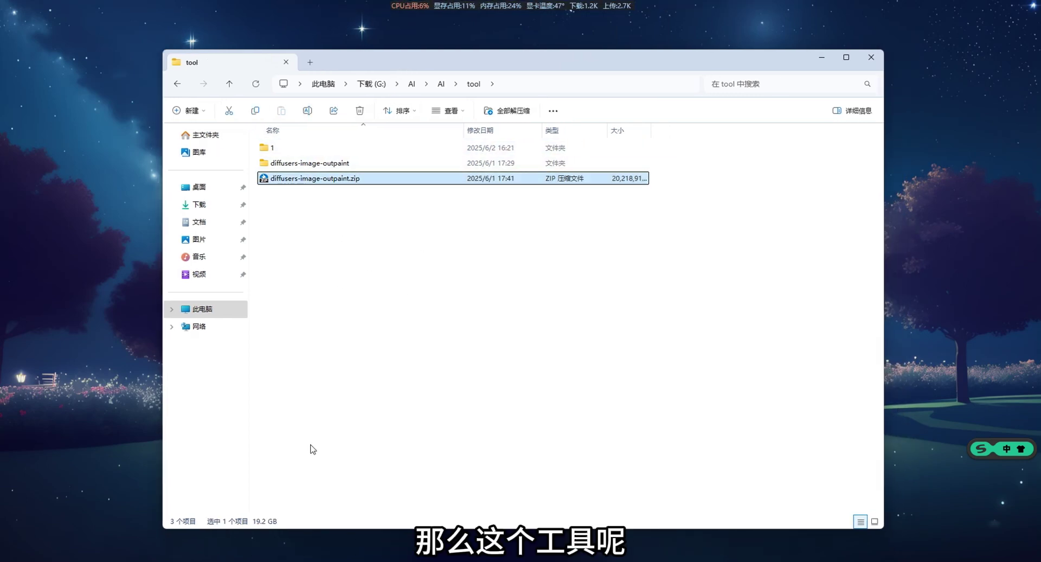
{"action": "double_click", "coordinate": [314, 163]}
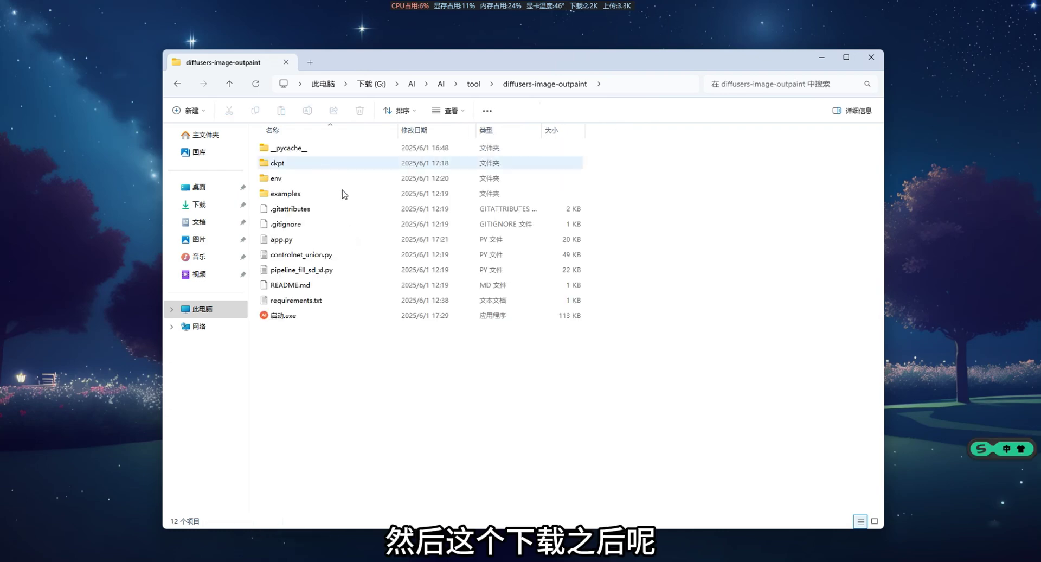
{"action": "left_click", "coordinate": [269, 316]}
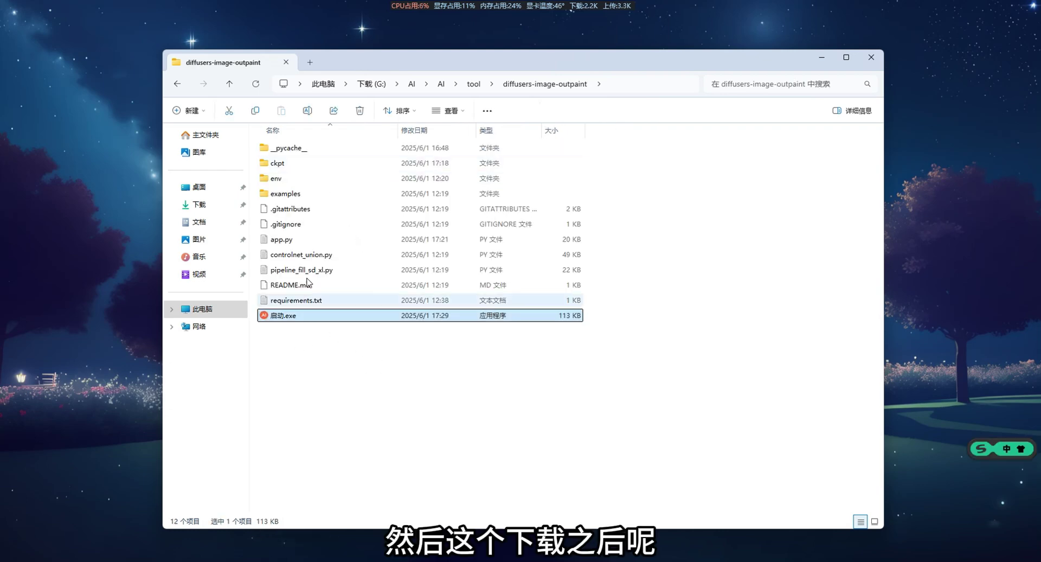
{"action": "double_click", "coordinate": [312, 311]}
{"action": "left_click_drag", "start_coordinate": [334, 97], "coordinate": [253, 226]}
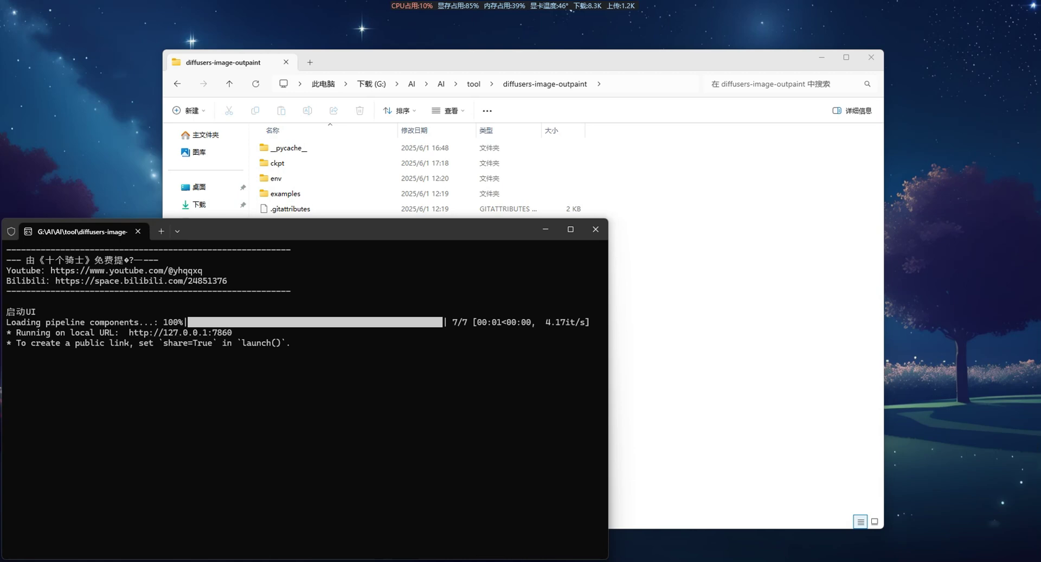
{"action": "left_click", "coordinate": [179, 333], "text": "ctrl"}
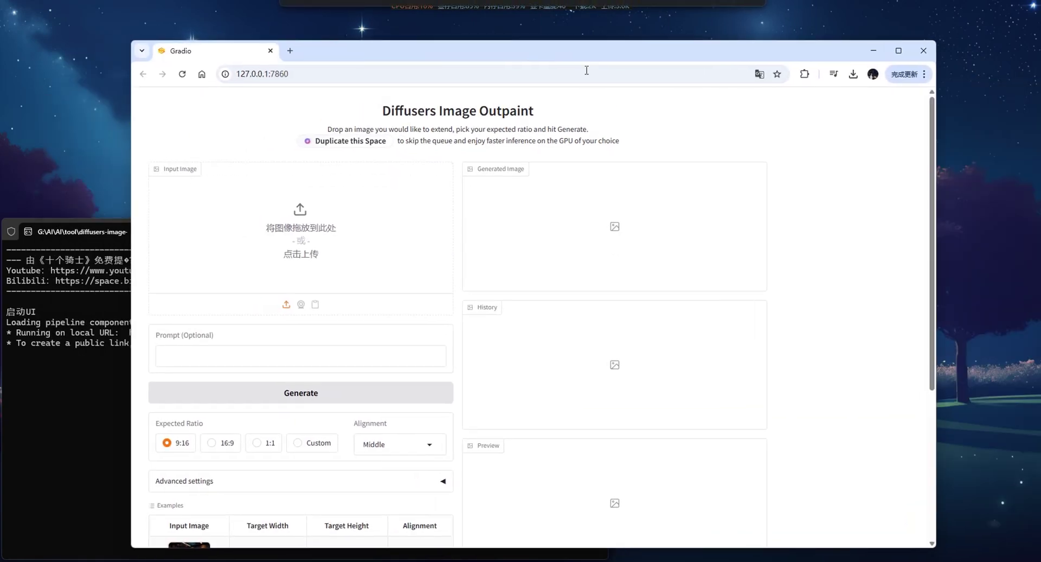
Step: Load the first example, the spaceship cockpit image with target size 1280 × 720 and Middle alignment
{"action": "scroll", "coordinate": [470, 385], "scroll_direction": "down", "scroll_amount": 4}
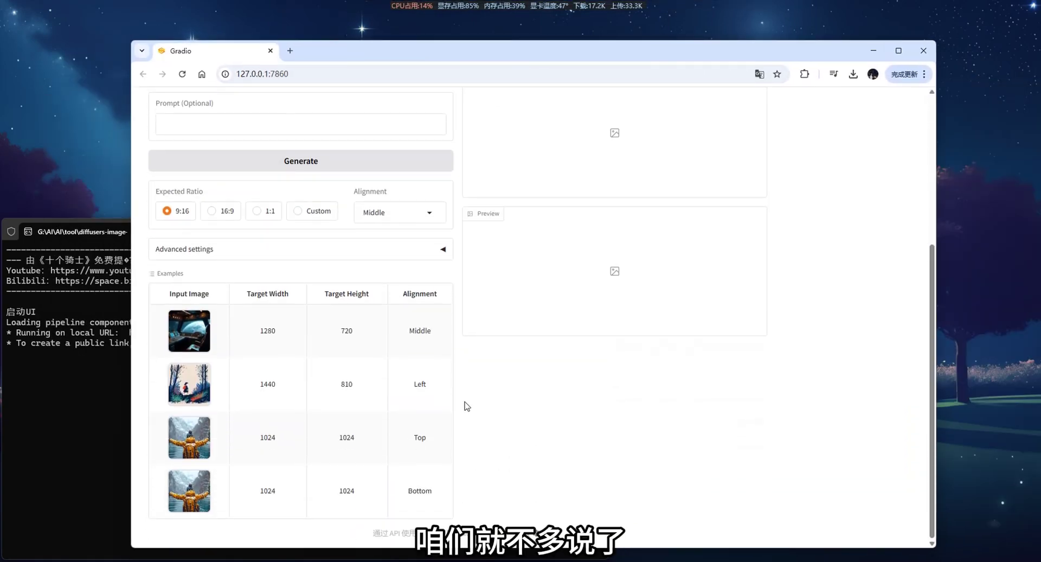
{"action": "scroll", "coordinate": [467, 401], "scroll_direction": "up", "scroll_amount": 4}
{"action": "scroll", "coordinate": [466, 406], "scroll_direction": "down", "scroll_amount": 4}
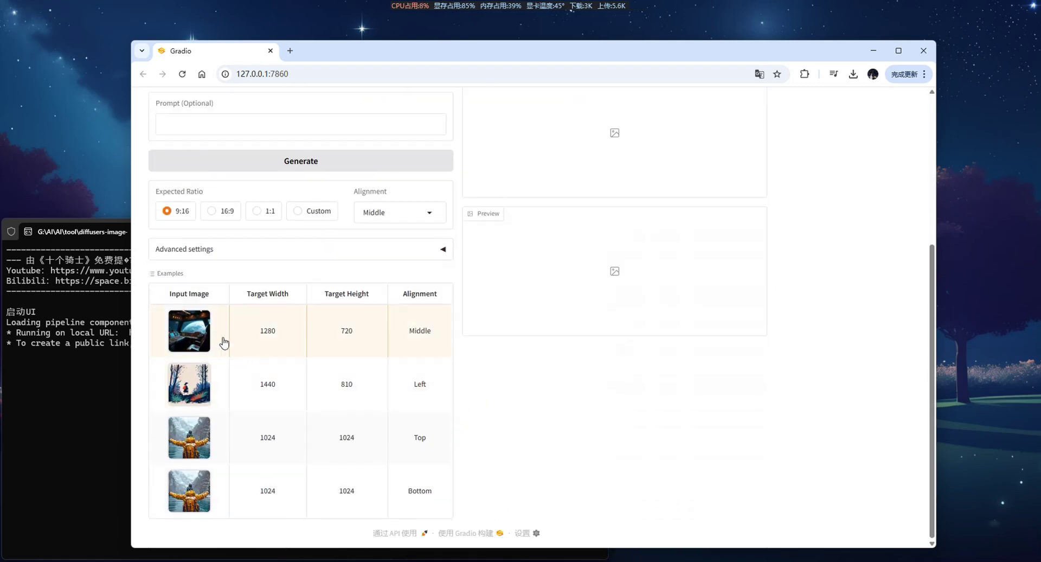
{"action": "left_click", "coordinate": [223, 341]}
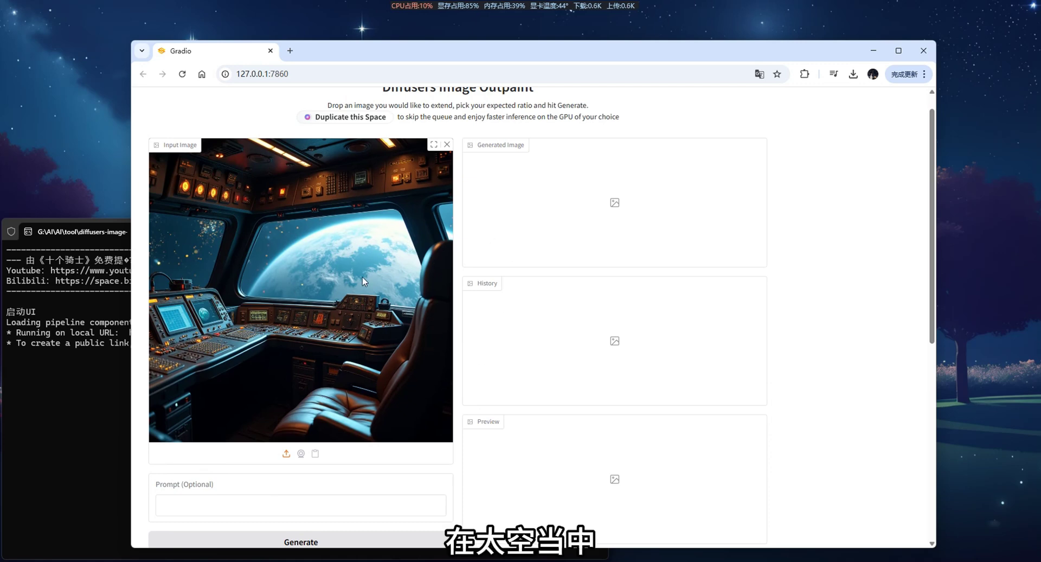
Step: Examine the optional prompt field, the expected ratio choices and the available alignment options for the cockpit image
{"action": "scroll", "coordinate": [337, 402], "scroll_direction": "down", "scroll_amount": 2}
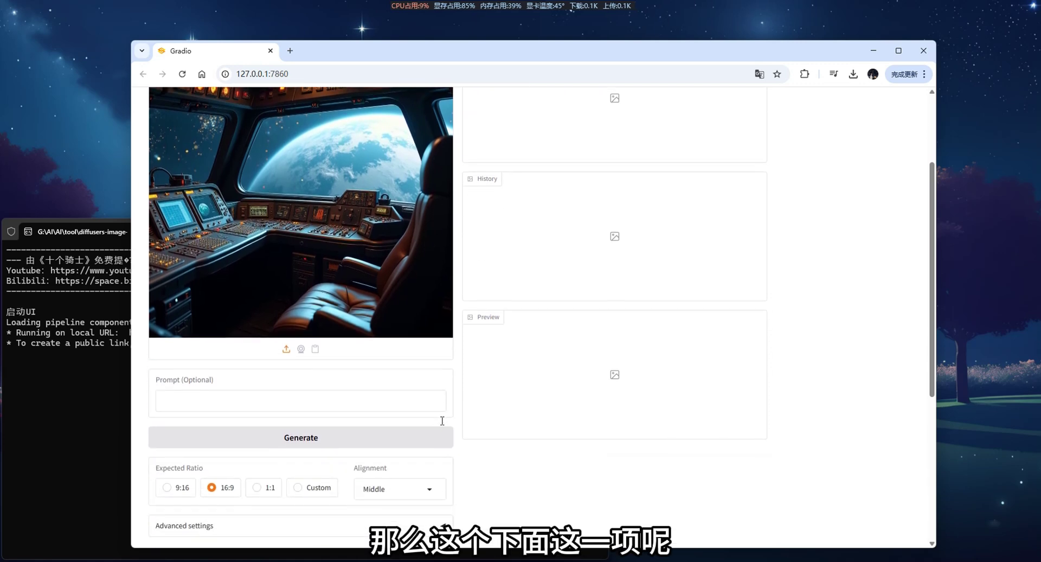
{"action": "left_click", "coordinate": [238, 381]}
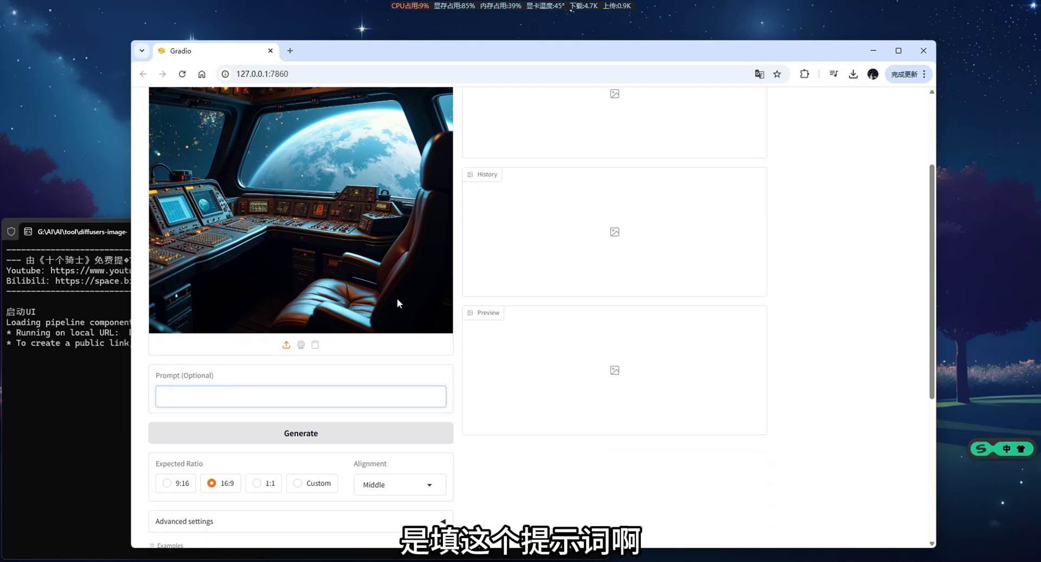
{"action": "left_click", "coordinate": [387, 375]}
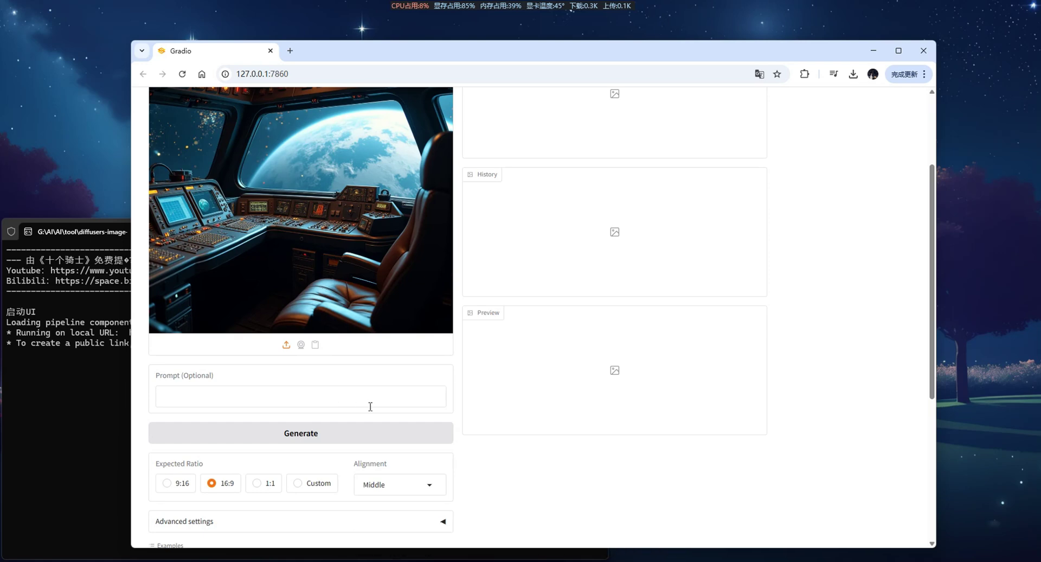
{"action": "scroll", "coordinate": [270, 459], "scroll_direction": "down", "scroll_amount": 2}
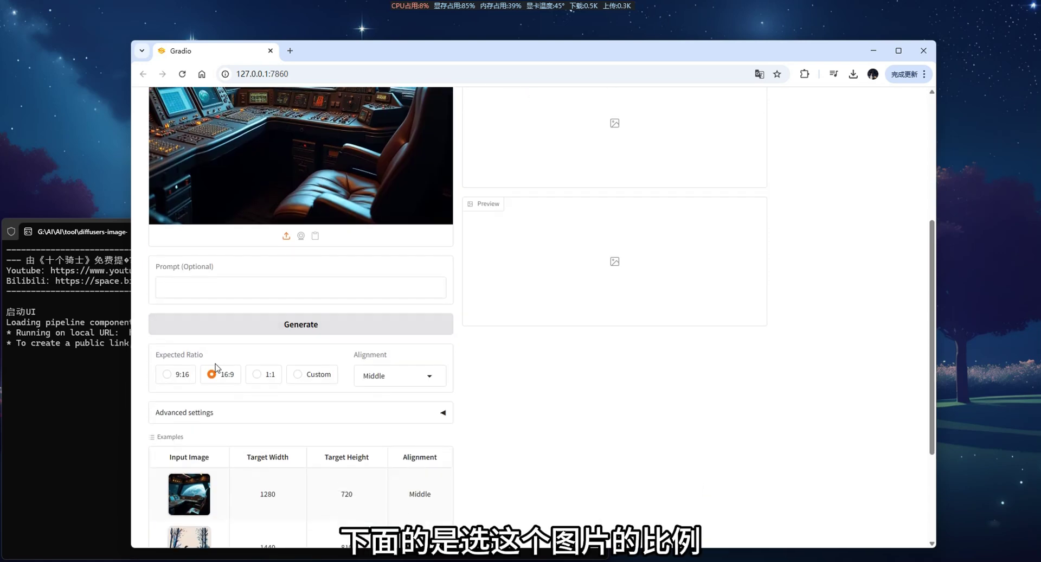
{"action": "left_click", "coordinate": [514, 377]}
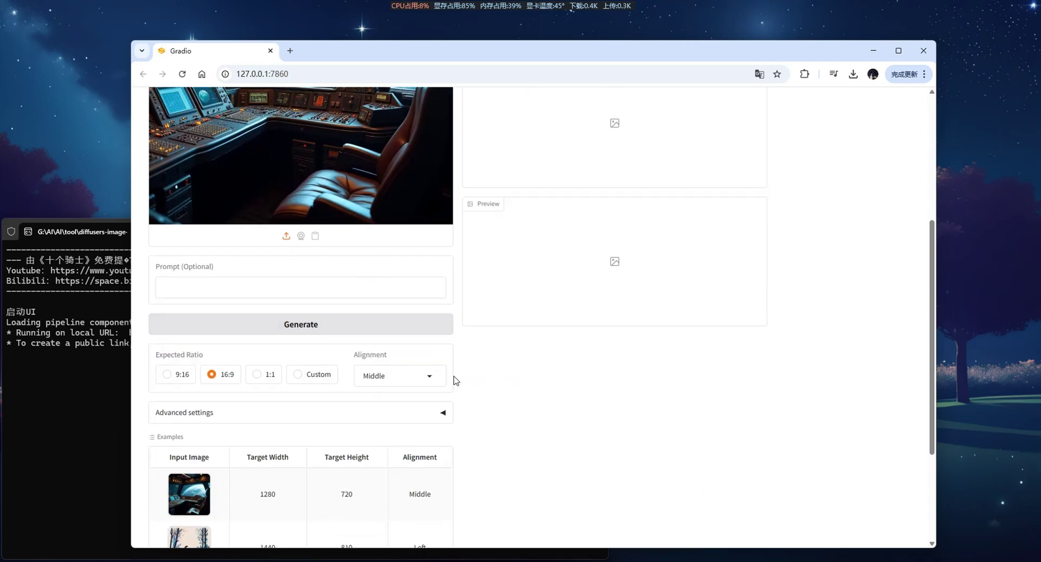
{"action": "left_click", "coordinate": [392, 377]}
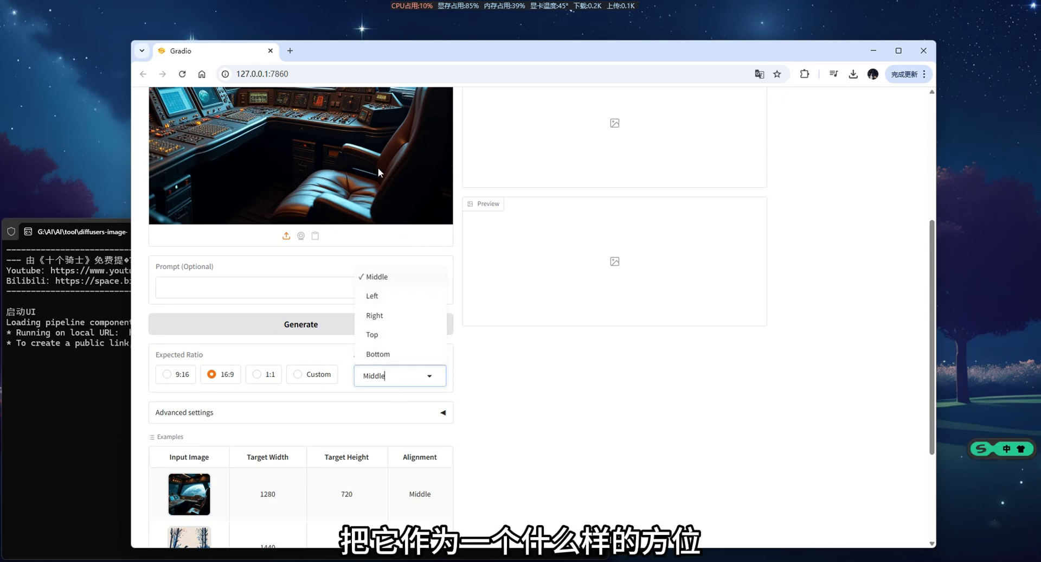
{"action": "left_click", "coordinate": [395, 389]}
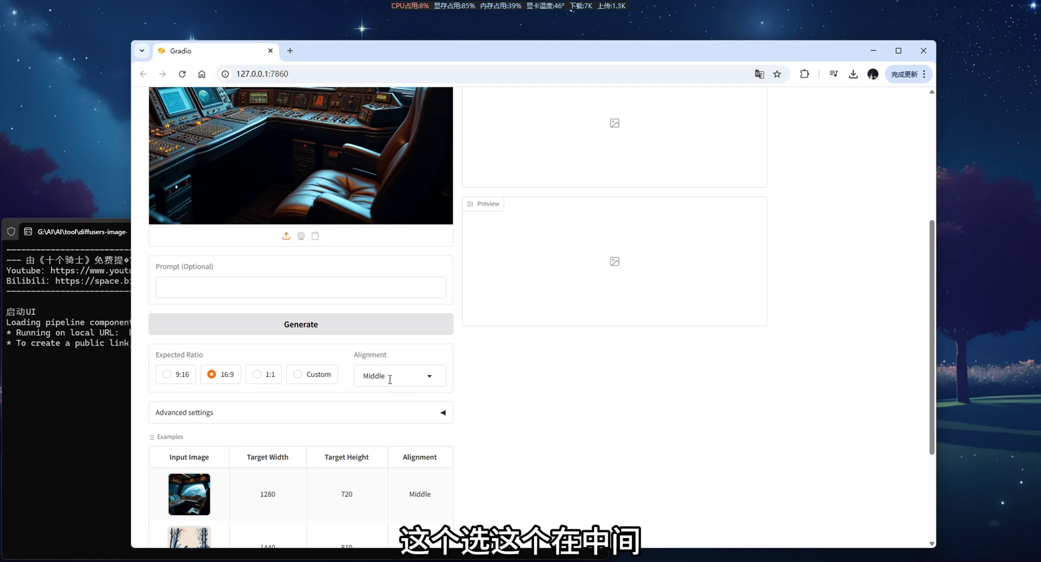
{"action": "scroll", "coordinate": [538, 196], "scroll_direction": "up", "scroll_amount": 3}
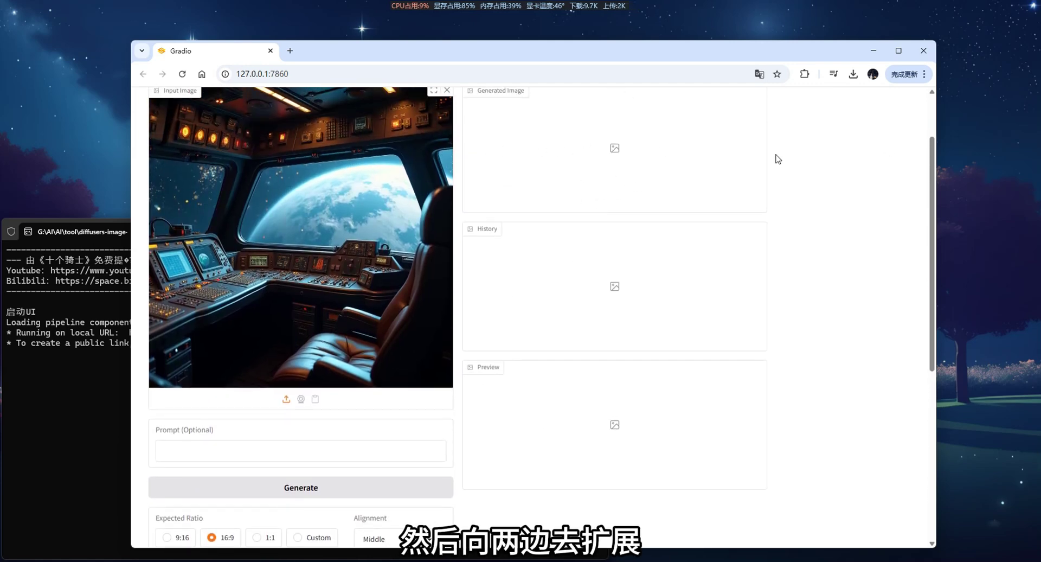
{"action": "scroll", "coordinate": [477, 415], "scroll_direction": "down", "scroll_amount": 2}
{"action": "scroll", "coordinate": [483, 423], "scroll_direction": "up", "scroll_amount": 1}
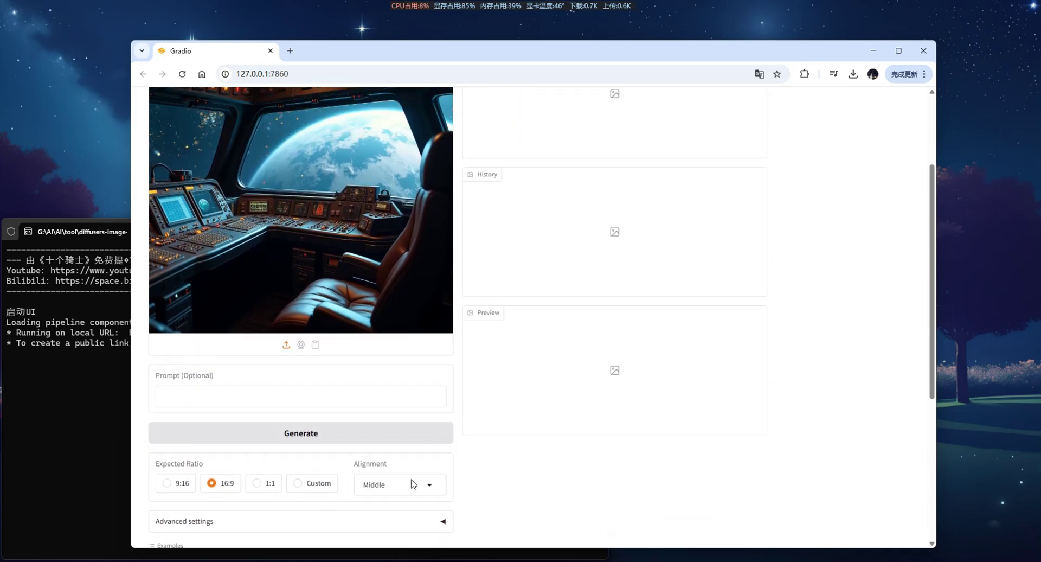
{"action": "left_click", "coordinate": [412, 484]}
{"action": "left_click", "coordinate": [497, 491]}
Step: Expand the advanced settings and try the Custom ratio with a different target width, returning to 16:9
{"action": "scroll", "coordinate": [301, 265], "scroll_direction": "down", "scroll_amount": 5}
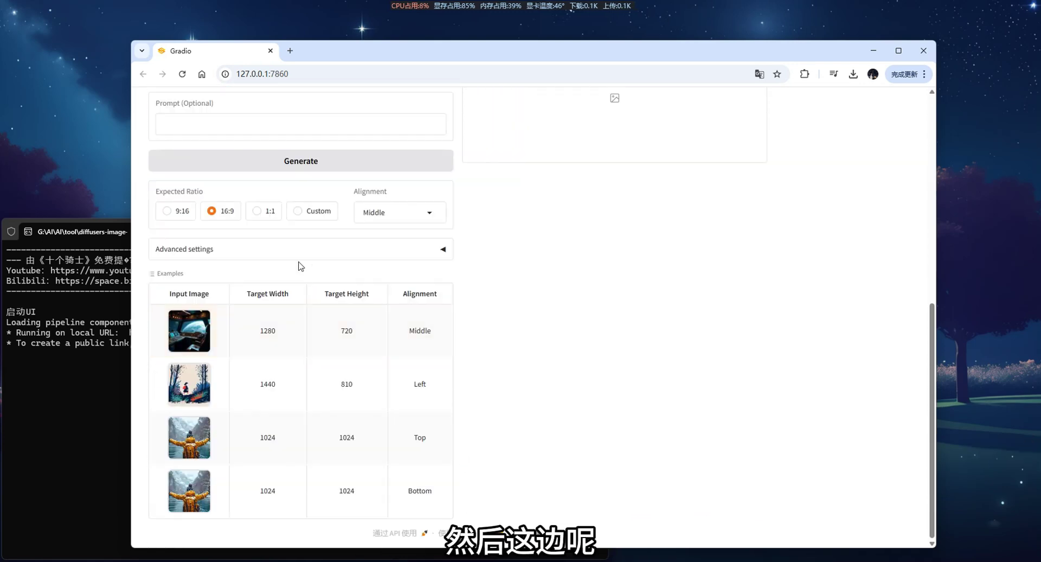
{"action": "left_click", "coordinate": [286, 248]}
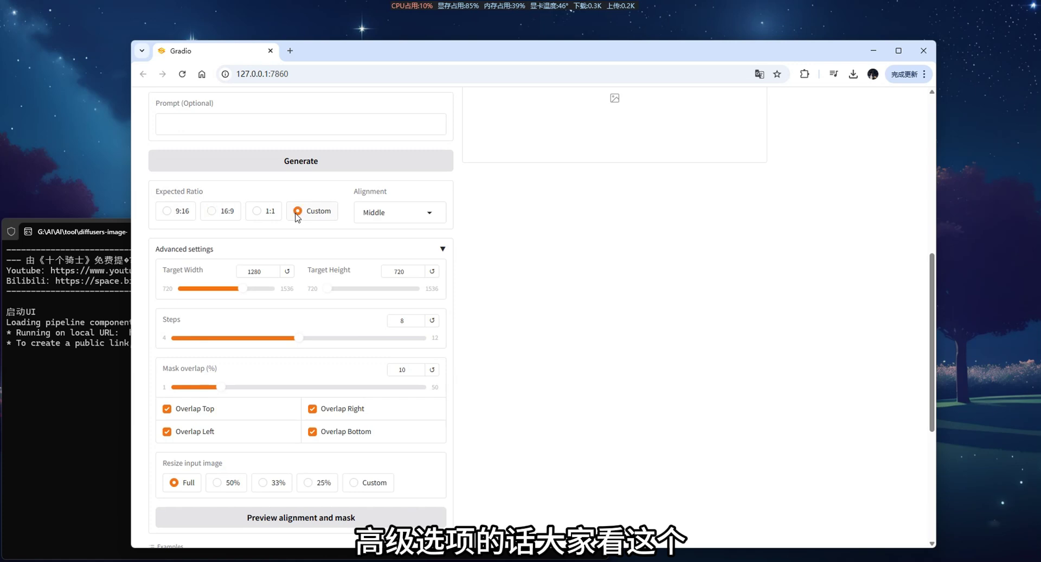
{"action": "left_click", "coordinate": [220, 213]}
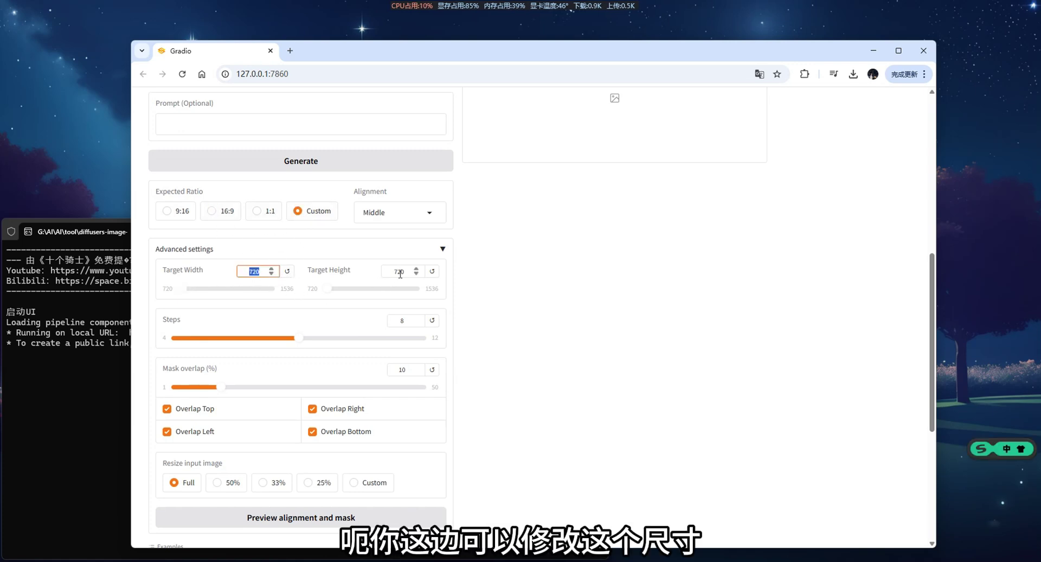
{"action": "key", "text": "Tab"}
{"action": "left_click", "coordinate": [219, 212]}
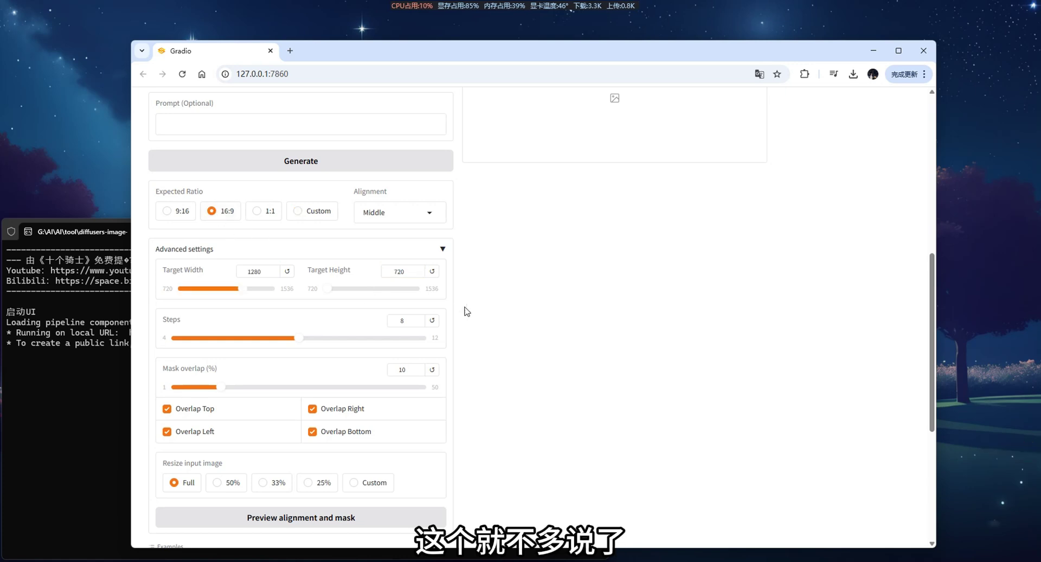
Step: Examine the steps, mask overlap and input image resize options, and collapse the advanced settings
{"action": "scroll", "coordinate": [490, 395], "scroll_direction": "down", "scroll_amount": 2}
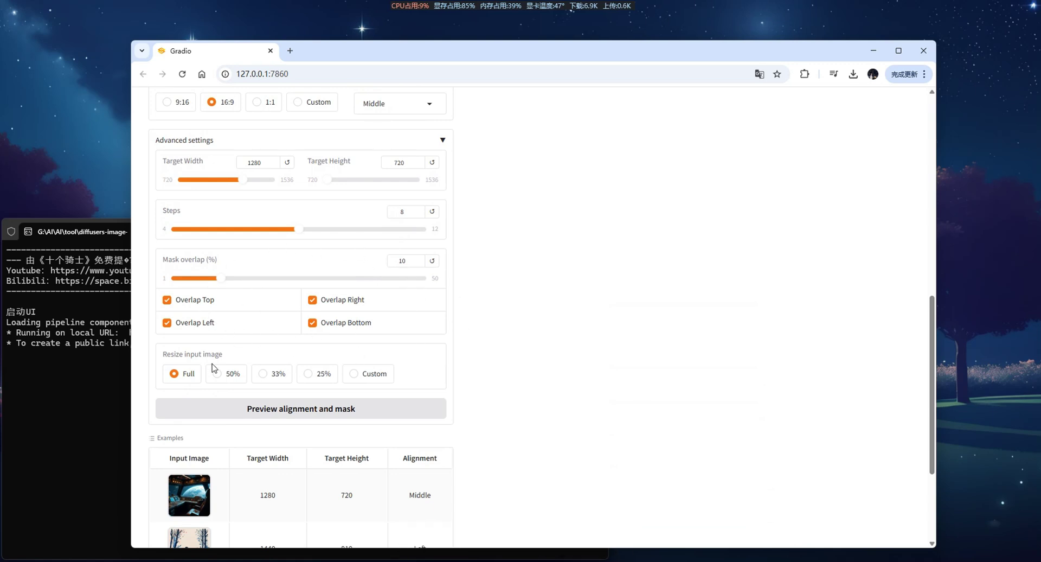
{"action": "left_click_drag", "start_coordinate": [171, 355], "coordinate": [235, 358]}
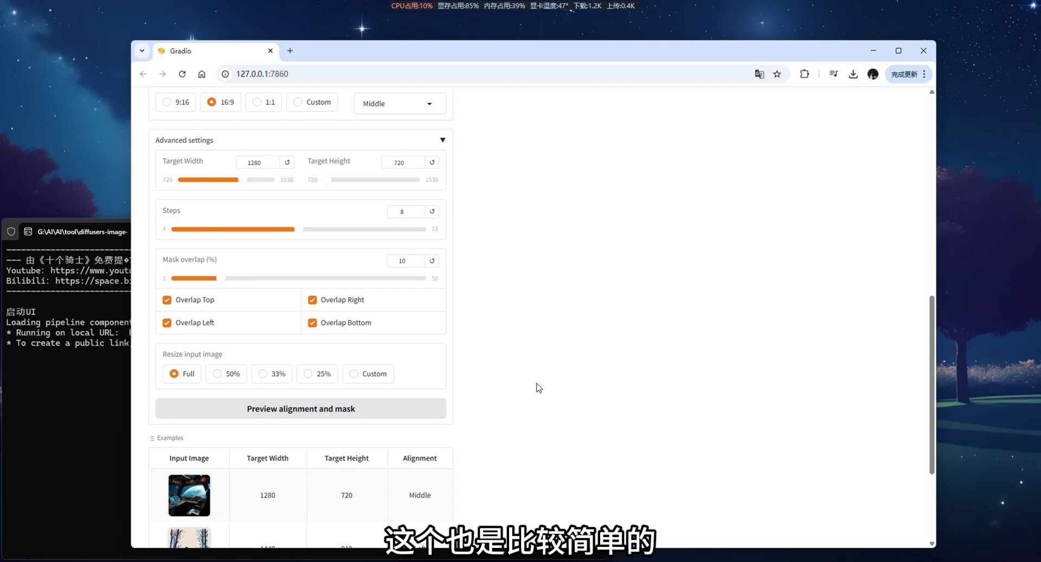
{"action": "scroll", "coordinate": [504, 401], "scroll_direction": "up", "scroll_amount": 2}
{"action": "left_click", "coordinate": [443, 250]}
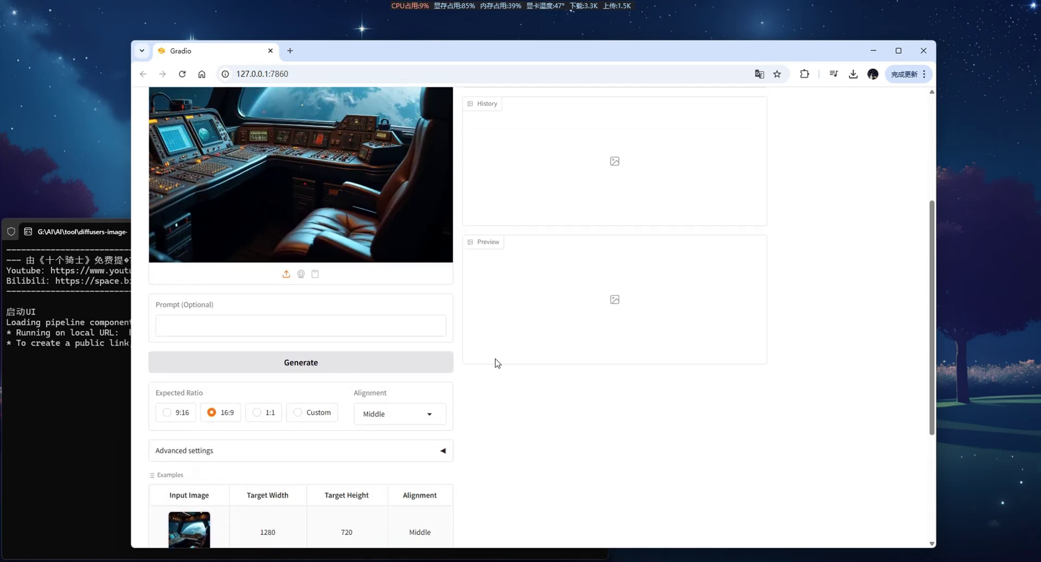
Step: Generate the 16:9 outpaint of the cockpit image and follow its progress in the terminal and the image preview
{"action": "left_click", "coordinate": [357, 381]}
{"action": "scroll", "coordinate": [580, 298], "scroll_direction": "up", "scroll_amount": 3}
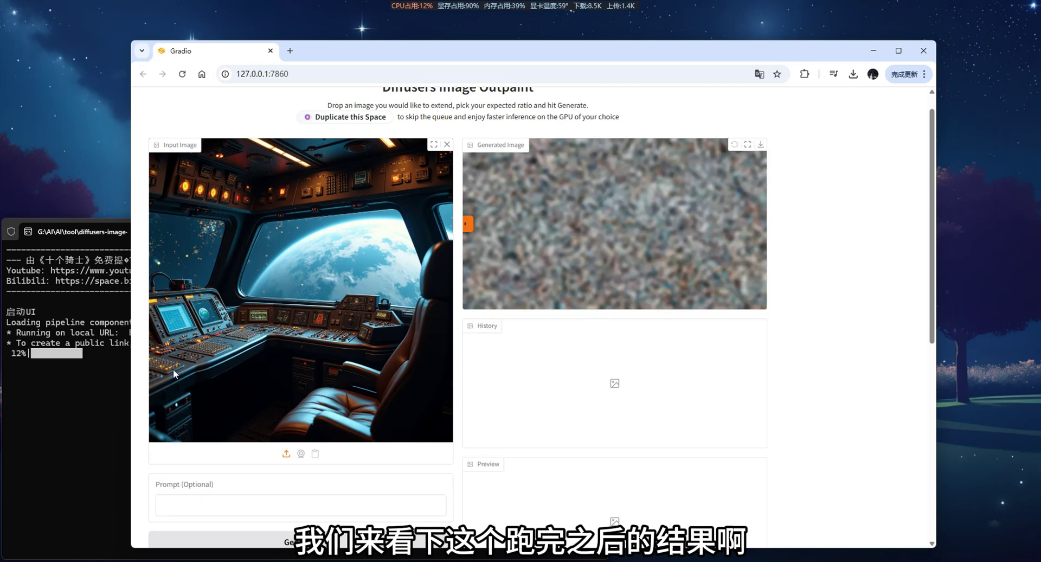
{"action": "left_click", "coordinate": [93, 394]}
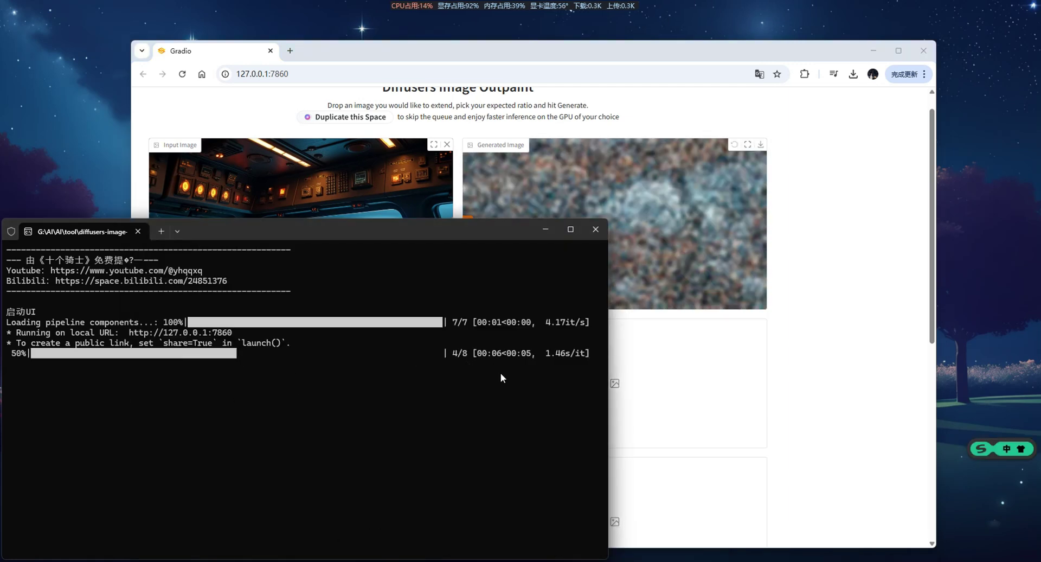
{"action": "left_click", "coordinate": [859, 342]}
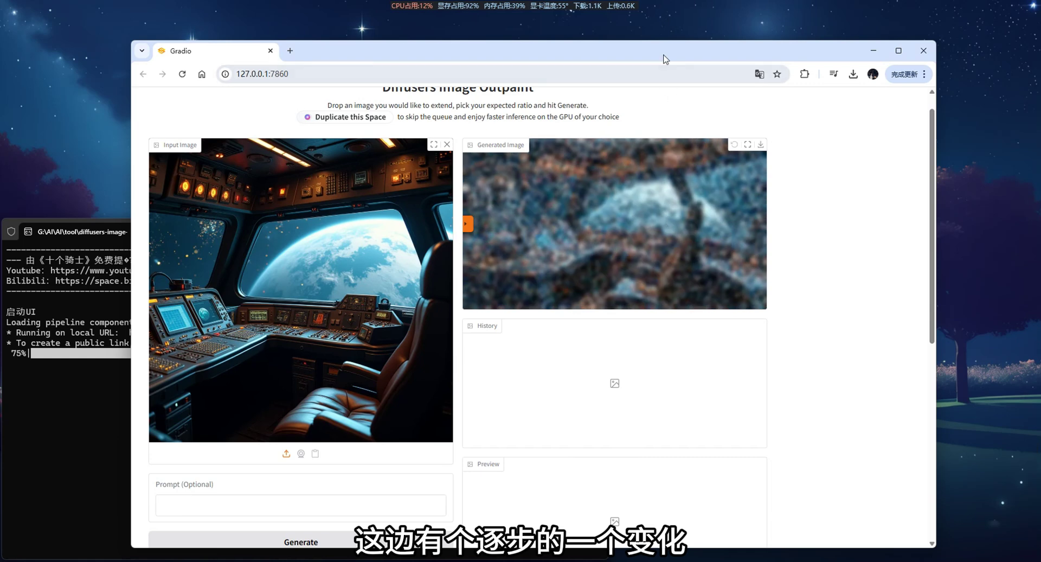
{"action": "left_click_drag", "start_coordinate": [666, 58], "coordinate": [759, 40]}
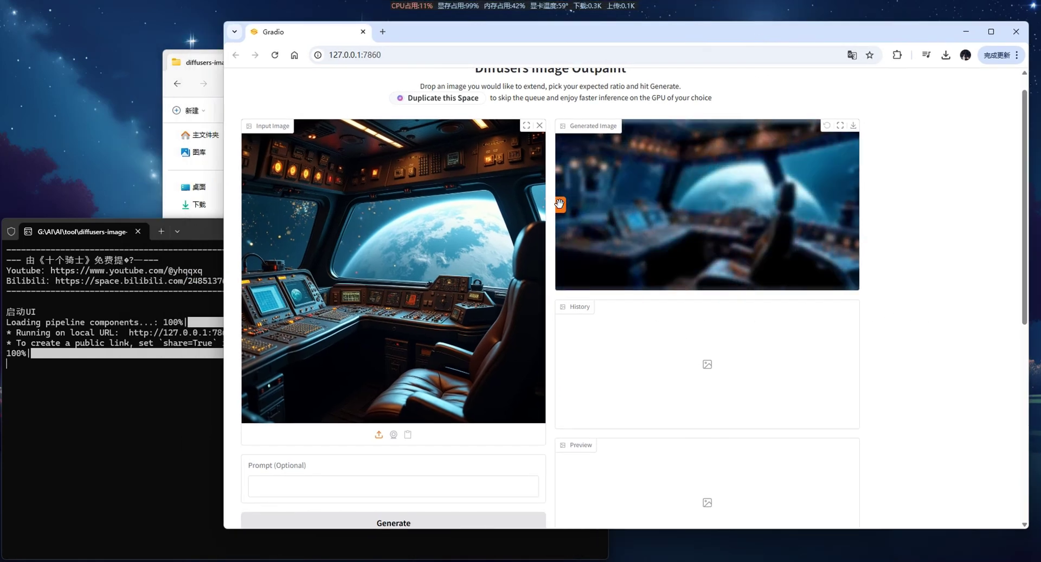
{"action": "left_click", "coordinate": [133, 386]}
{"action": "left_click", "coordinate": [900, 334]}
Step: Compare the generated cockpit image with the original using the before/after slider
{"action": "mouse_move", "coordinate": [561, 204]}
{"action": "left_mouse_down"}
{"action": "mouse_move", "coordinate": [871, 204]}
{"action": "mouse_move", "coordinate": [557, 216]}
{"action": "left_mouse_up"}
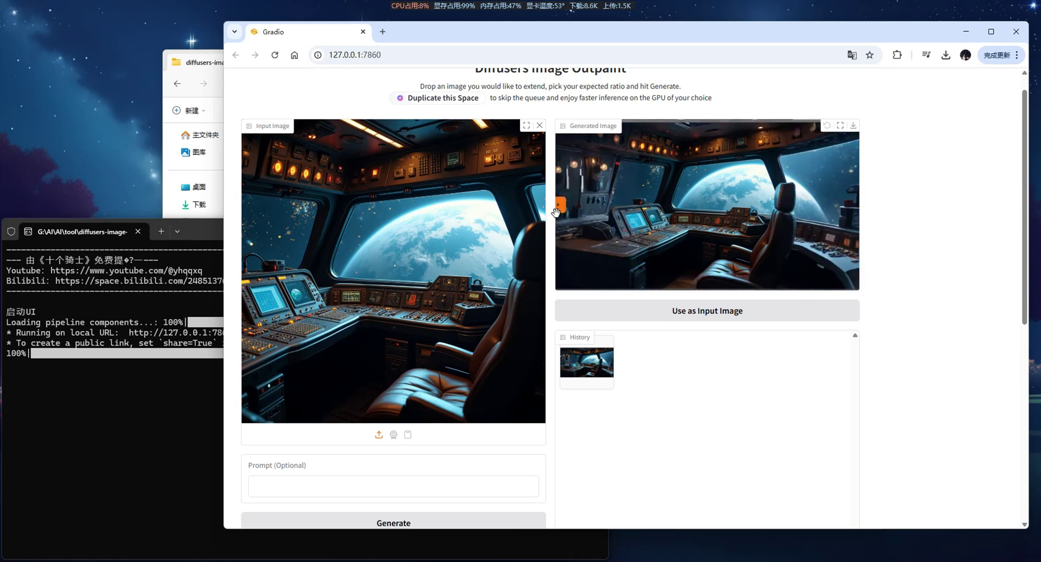
{"action": "mouse_move", "coordinate": [556, 213]}
{"action": "left_mouse_down"}
{"action": "mouse_move", "coordinate": [791, 217]}
{"action": "mouse_move", "coordinate": [555, 217]}
{"action": "left_mouse_up"}
{"action": "left_click_drag", "start_coordinate": [697, 217], "coordinate": [468, 217]}
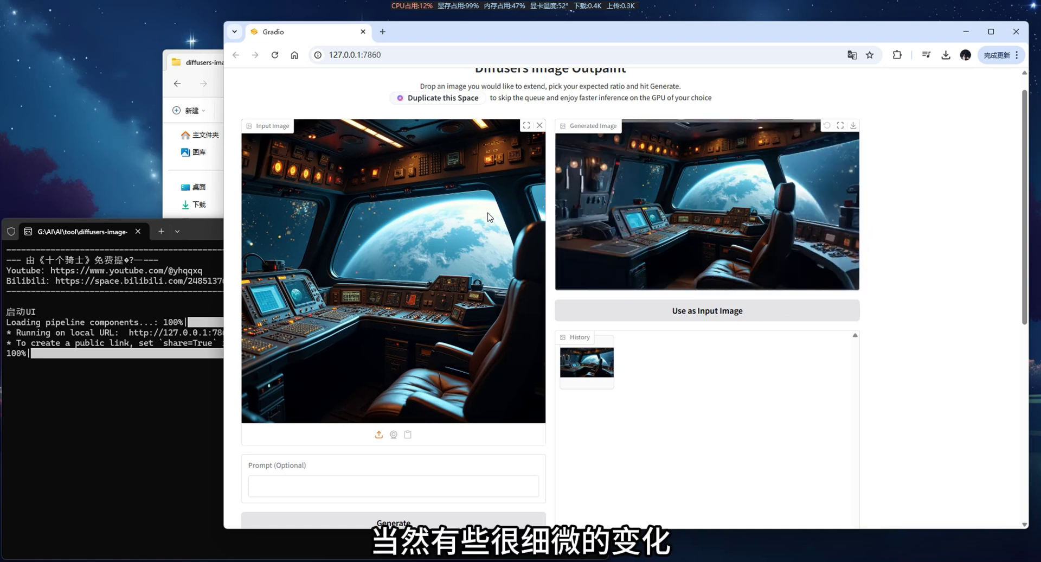
{"action": "left_click_drag", "start_coordinate": [560, 205], "coordinate": [524, 229]}
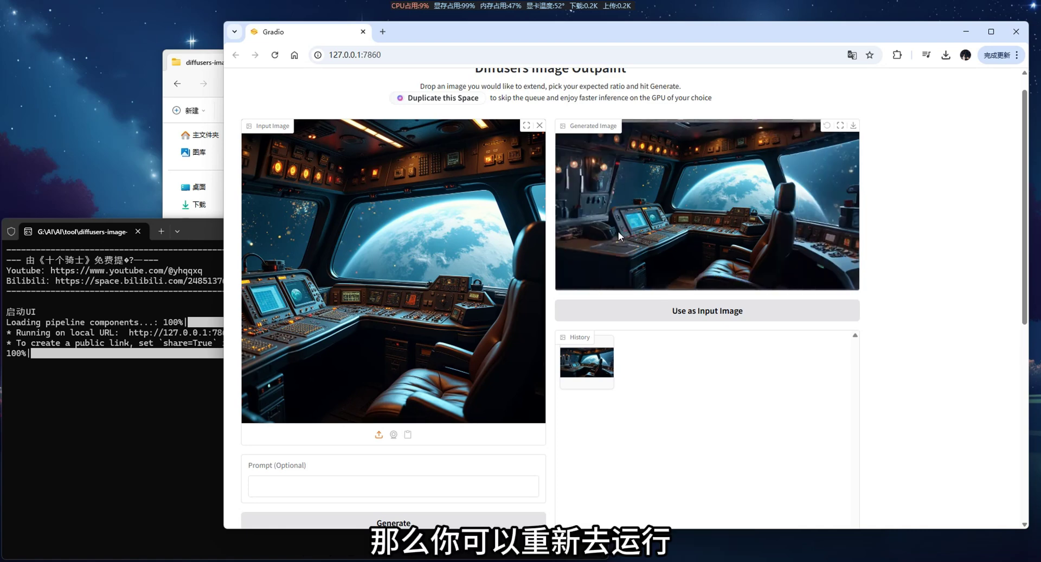
{"action": "scroll", "coordinate": [491, 432], "scroll_direction": "down", "scroll_amount": 2}
{"action": "scroll", "coordinate": [883, 353], "scroll_direction": "up", "scroll_amount": 2}
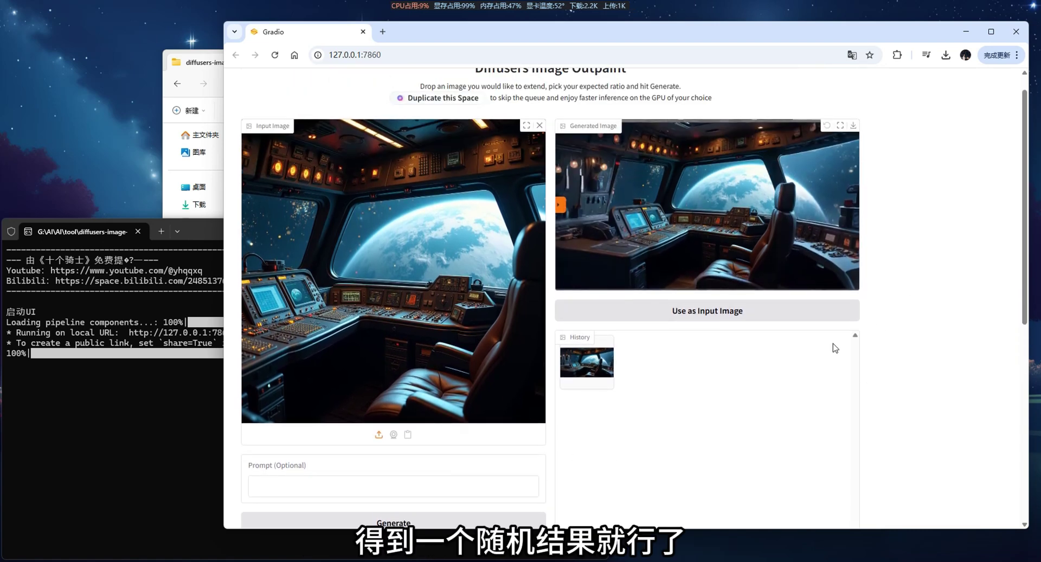
Step: Use the generated cockpit image as the input image and look over the settings and examples
{"action": "left_click", "coordinate": [700, 313]}
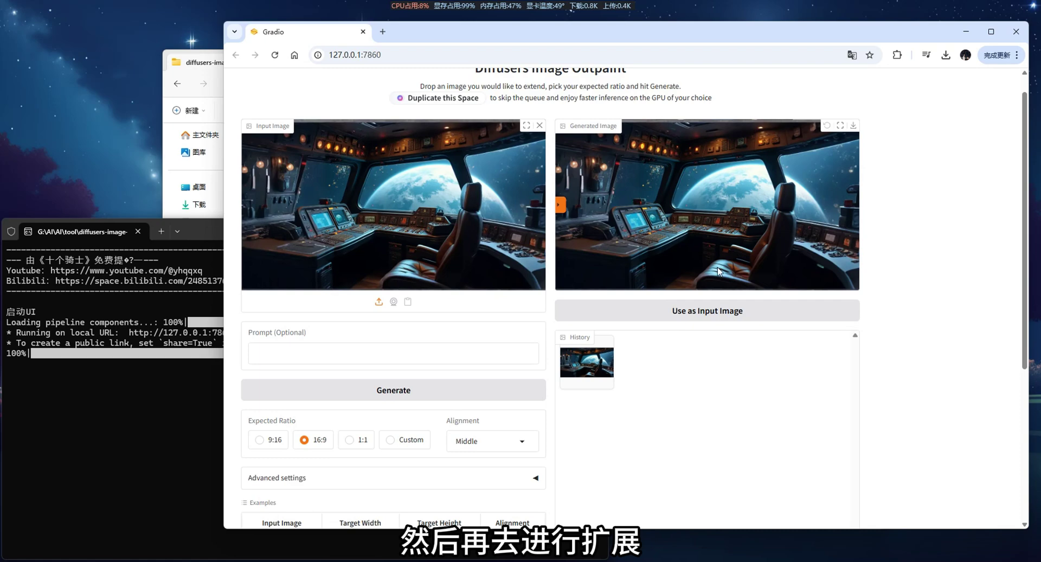
{"action": "scroll", "coordinate": [560, 412], "scroll_direction": "down", "scroll_amount": 5}
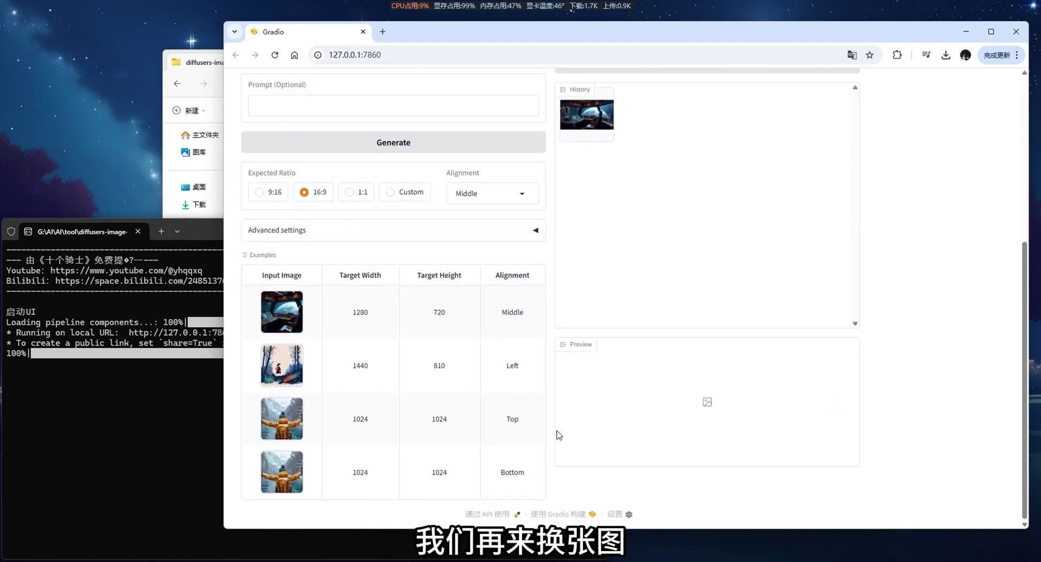
{"action": "scroll", "coordinate": [559, 434], "scroll_direction": "up", "scroll_amount": 5}
Step: Clear the current input image and upload the puppy picture from folder A on drive G
{"action": "left_click", "coordinate": [539, 156]}
{"action": "left_click", "coordinate": [429, 207]}
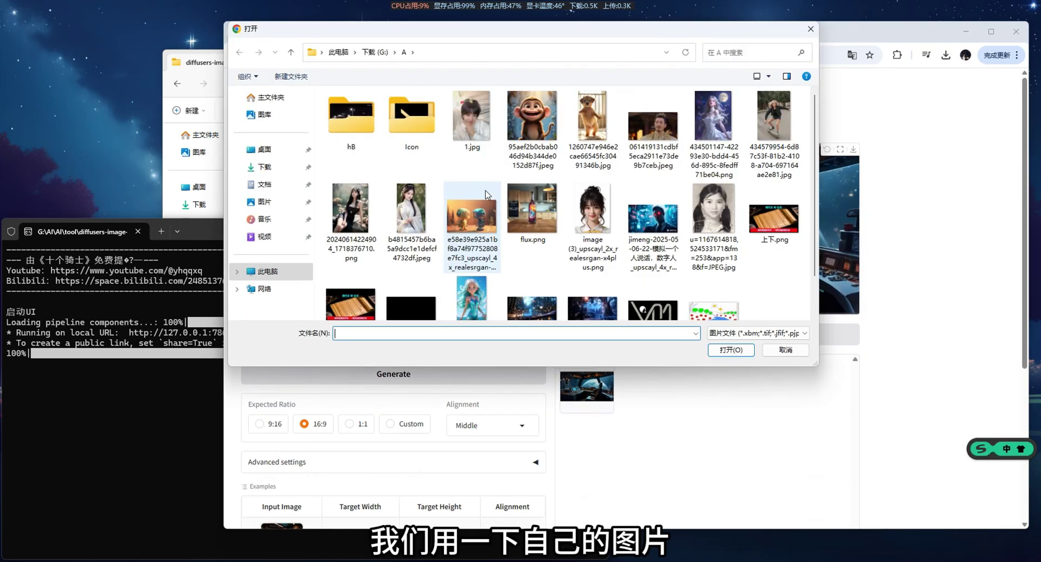
{"action": "double_click", "coordinate": [592, 125]}
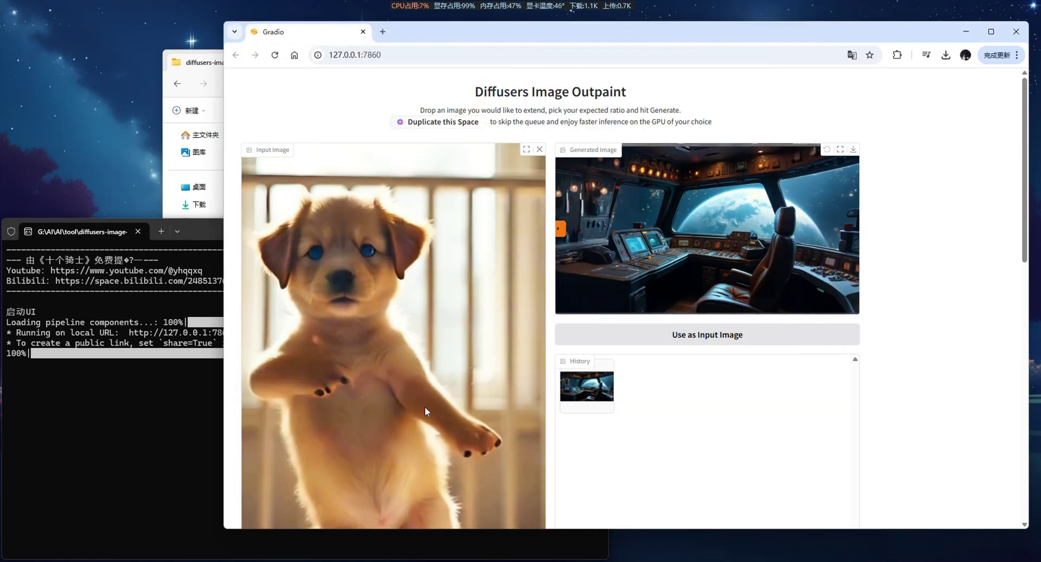
Step: Generate the 16:9 outpaint of the puppy picture with middle alignment
{"action": "scroll", "coordinate": [583, 432], "scroll_direction": "down", "scroll_amount": 6}
{"action": "left_click", "coordinate": [495, 414]}
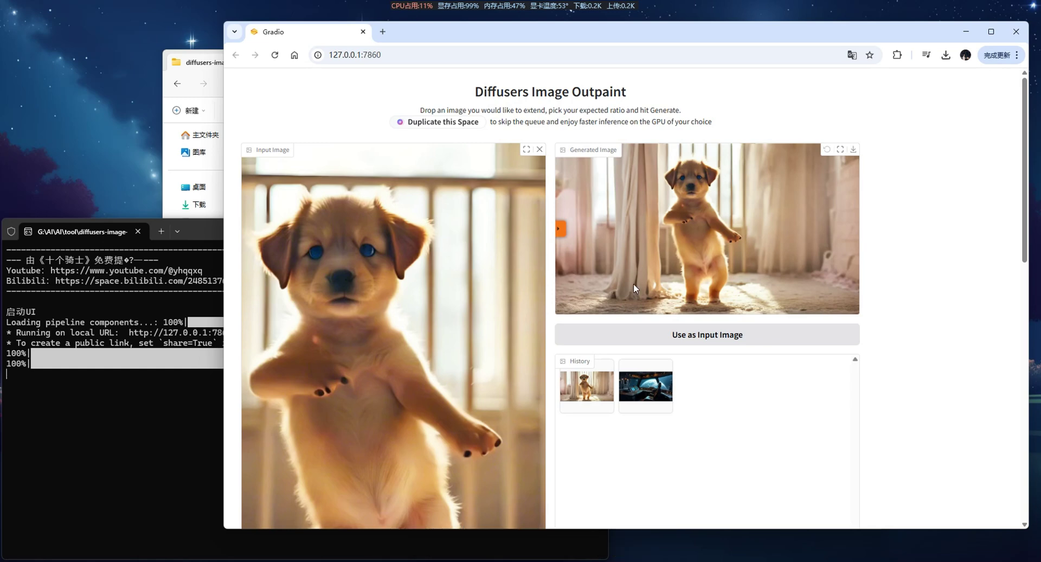
Step: Set the puppy picture's alignment to Left for the 16:9 outpaint
{"action": "scroll", "coordinate": [583, 360], "scroll_direction": "down", "scroll_amount": 4}
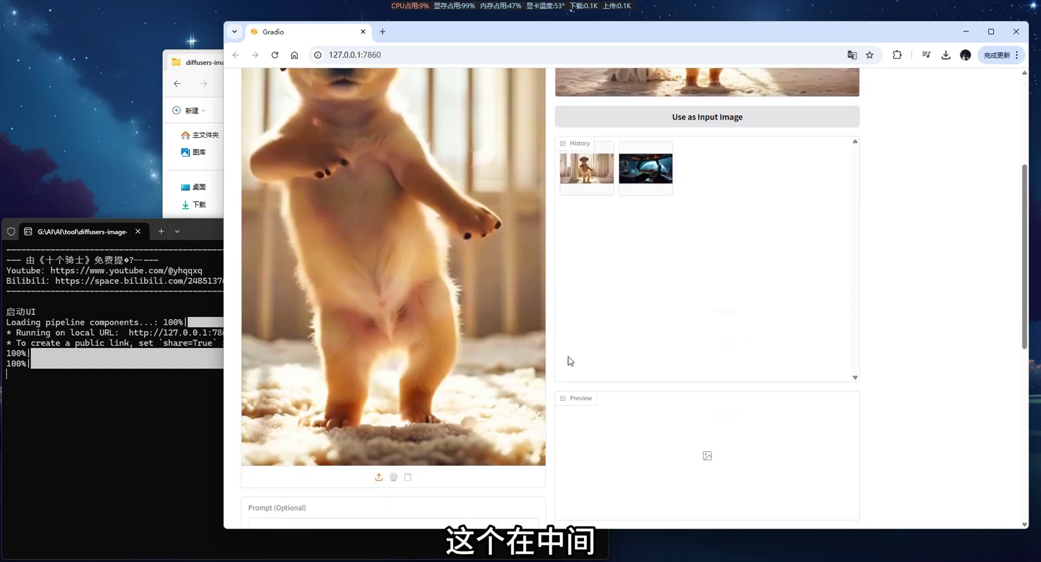
{"action": "scroll", "coordinate": [553, 399], "scroll_direction": "down", "scroll_amount": 2}
{"action": "scroll", "coordinate": [538, 440], "scroll_direction": "up", "scroll_amount": 1}
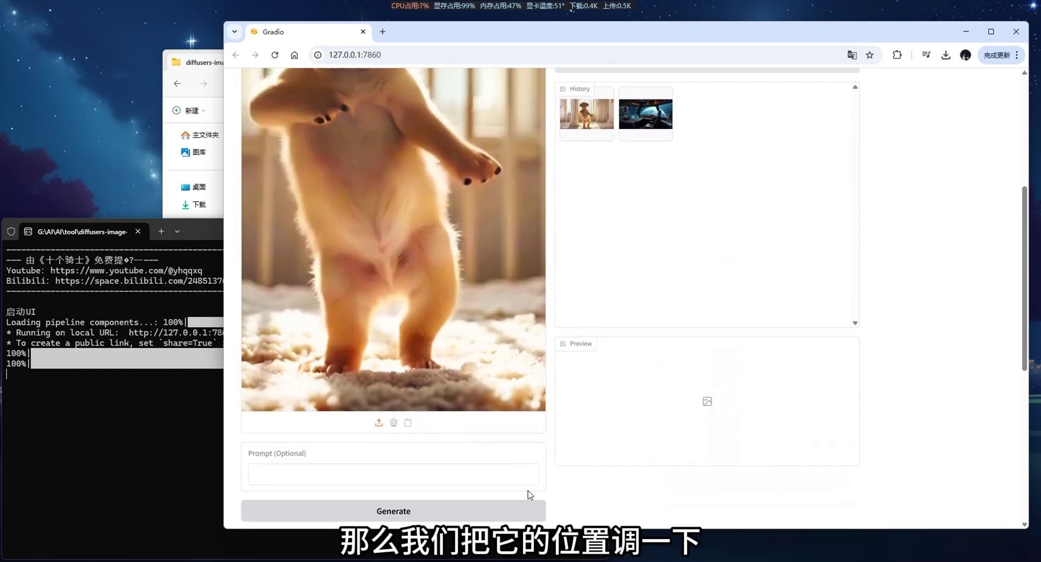
{"action": "scroll", "coordinate": [520, 504], "scroll_direction": "down", "scroll_amount": 3}
{"action": "left_click", "coordinate": [488, 396]}
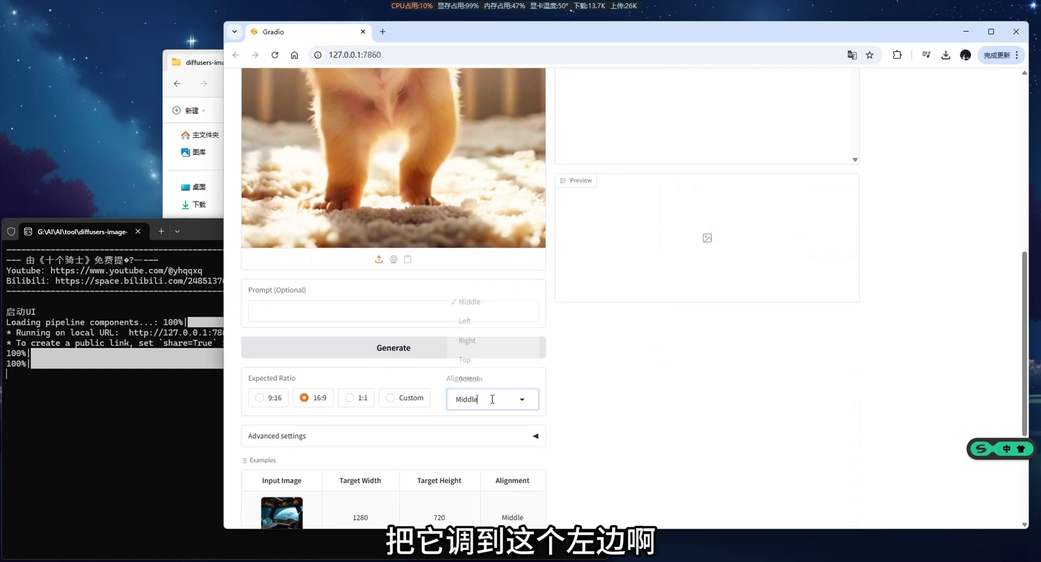
{"action": "left_click", "coordinate": [466, 320]}
{"action": "scroll", "coordinate": [569, 367], "scroll_direction": "up", "scroll_amount": 2}
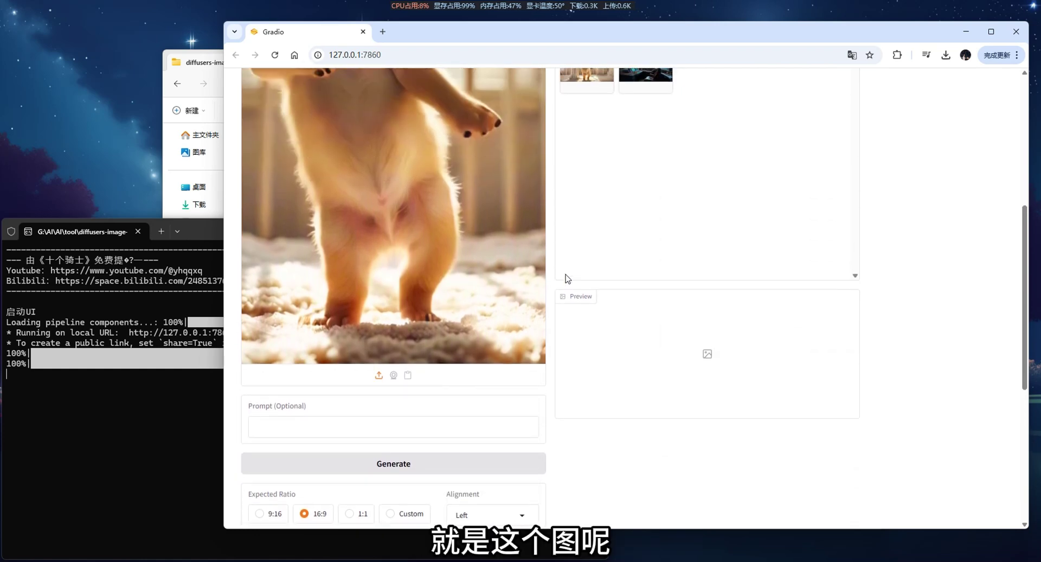
{"action": "scroll", "coordinate": [567, 278], "scroll_direction": "up", "scroll_amount": 3}
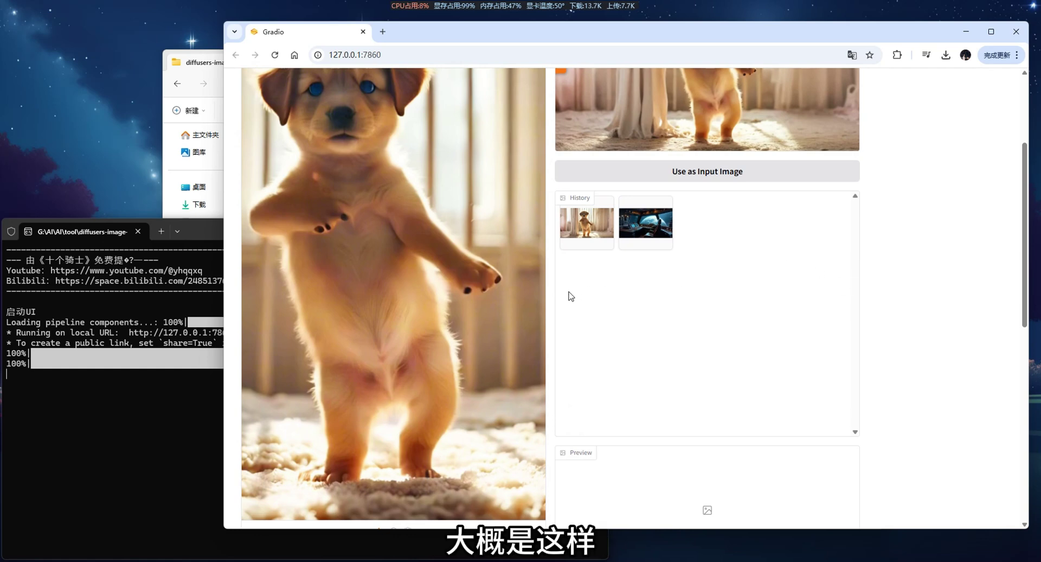
Step: Enter the prompt "sea", generate the left-aligned puppy outpaint and check the emerging image with the before/after slider
{"action": "scroll", "coordinate": [571, 304], "scroll_direction": "down", "scroll_amount": 5}
{"action": "left_click", "coordinate": [337, 313]}
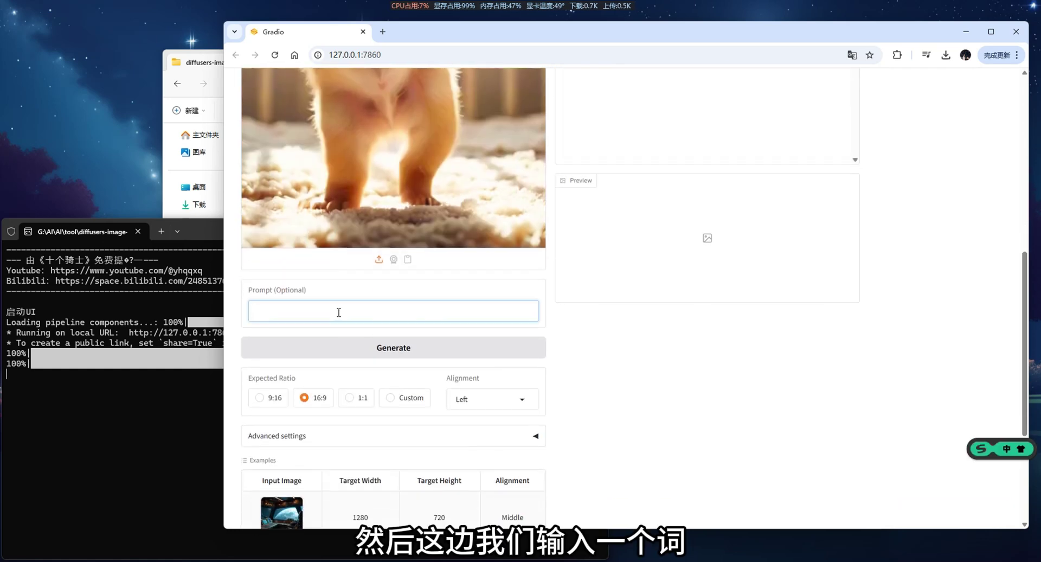
{"action": "type", "text": "sea"}
{"action": "left_click", "coordinate": [396, 356]}
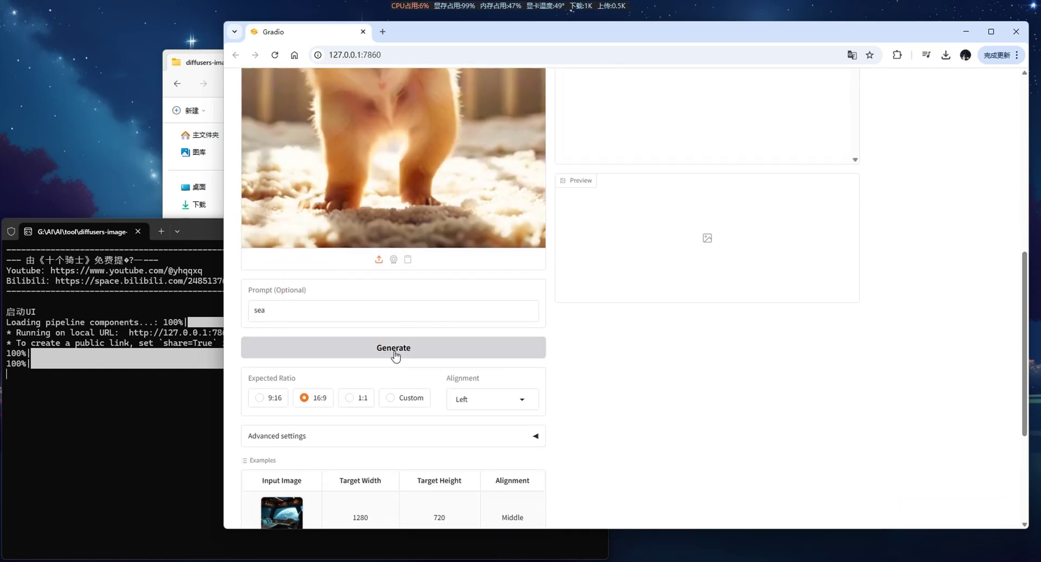
{"action": "scroll", "coordinate": [574, 376], "scroll_direction": "up", "scroll_amount": 5}
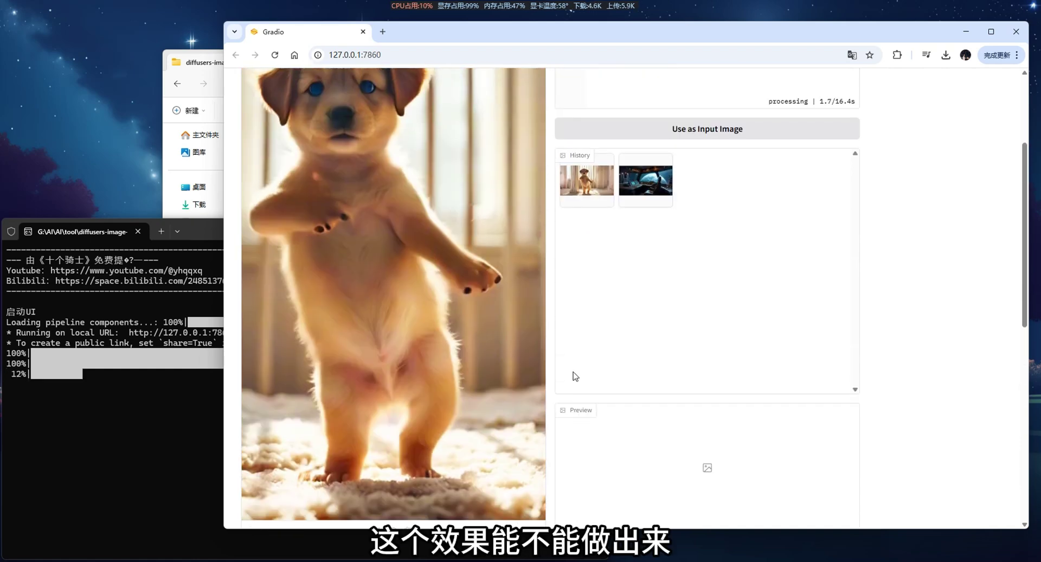
{"action": "scroll", "coordinate": [576, 375], "scroll_direction": "up", "scroll_amount": 4}
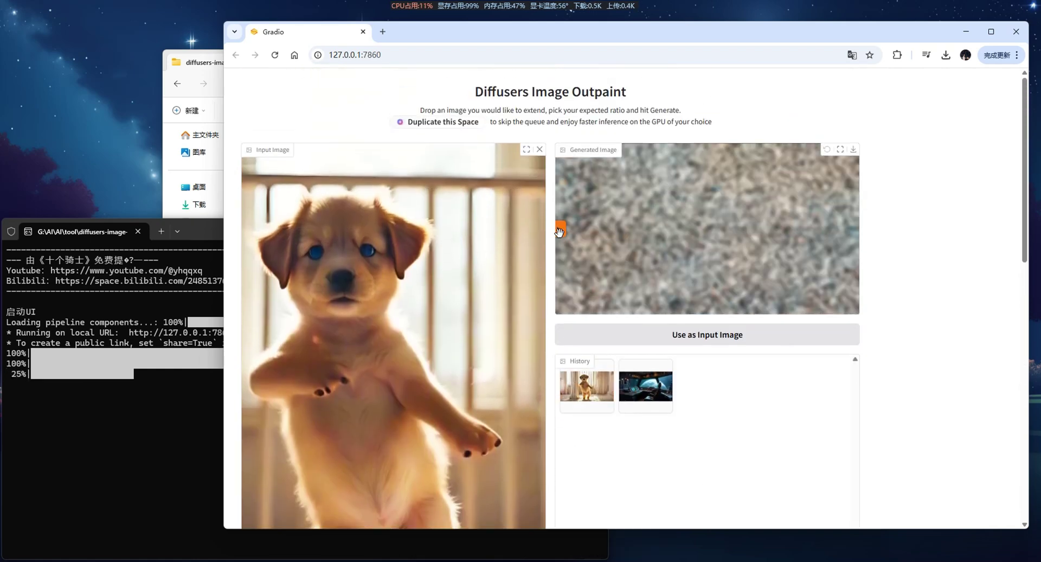
{"action": "left_click_drag", "start_coordinate": [559, 233], "coordinate": [892, 234]}
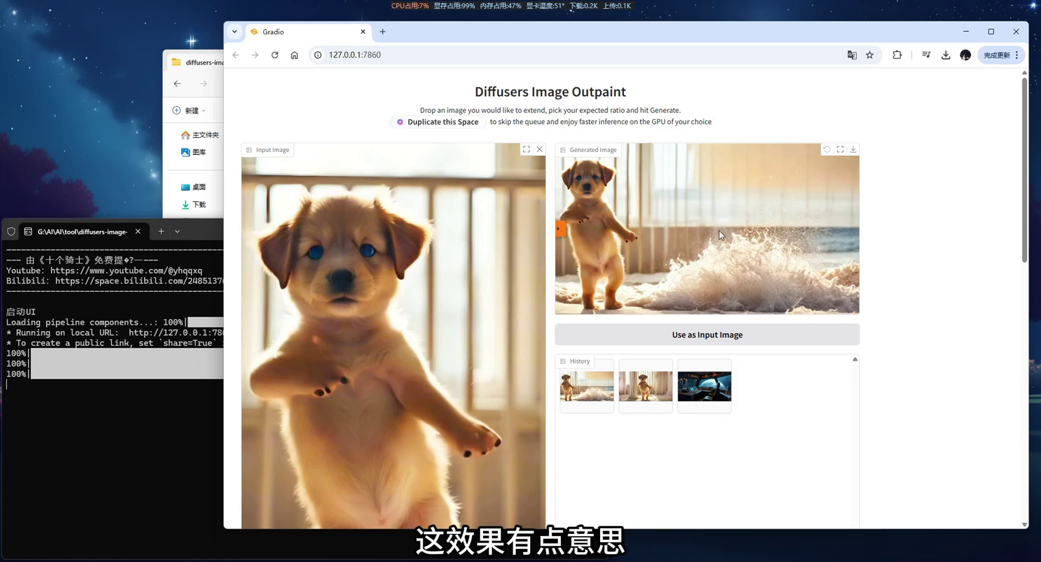
Step: Generate another left-aligned 16:9 outpaint of the puppy with the same "sea" prompt
{"action": "scroll", "coordinate": [558, 441], "scroll_direction": "down", "scroll_amount": 5}
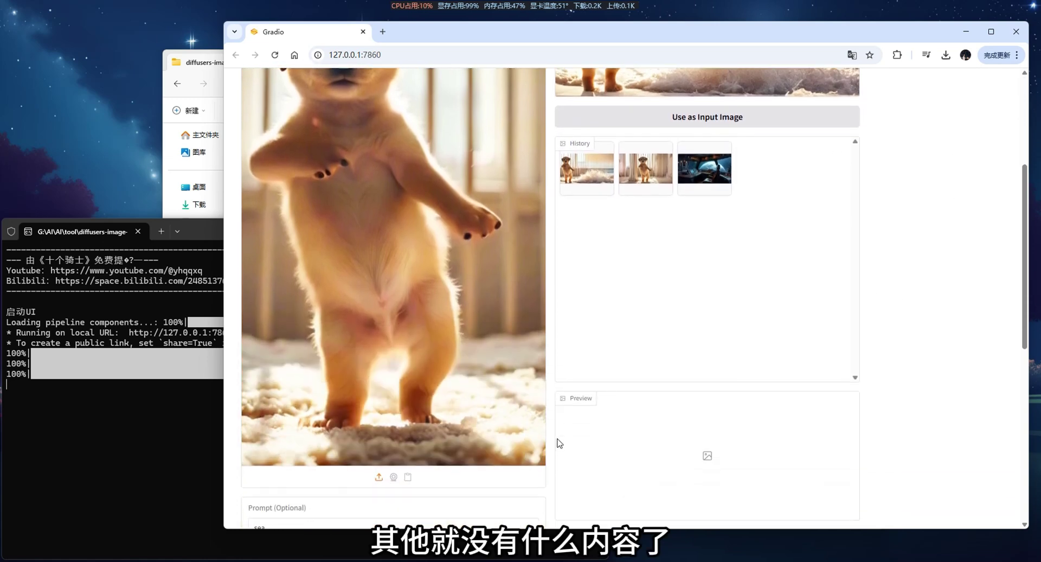
{"action": "left_click", "coordinate": [436, 511]}
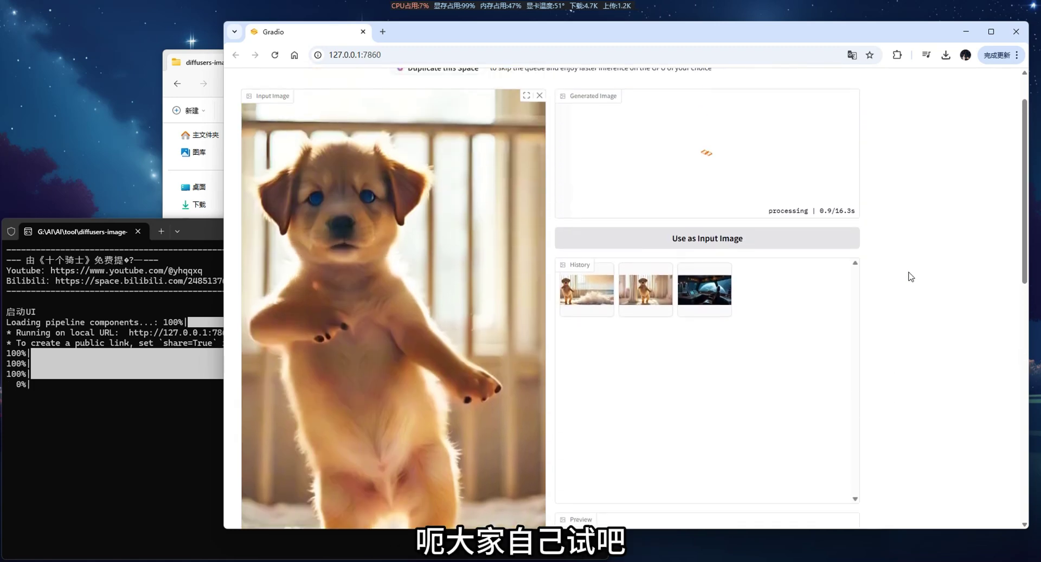